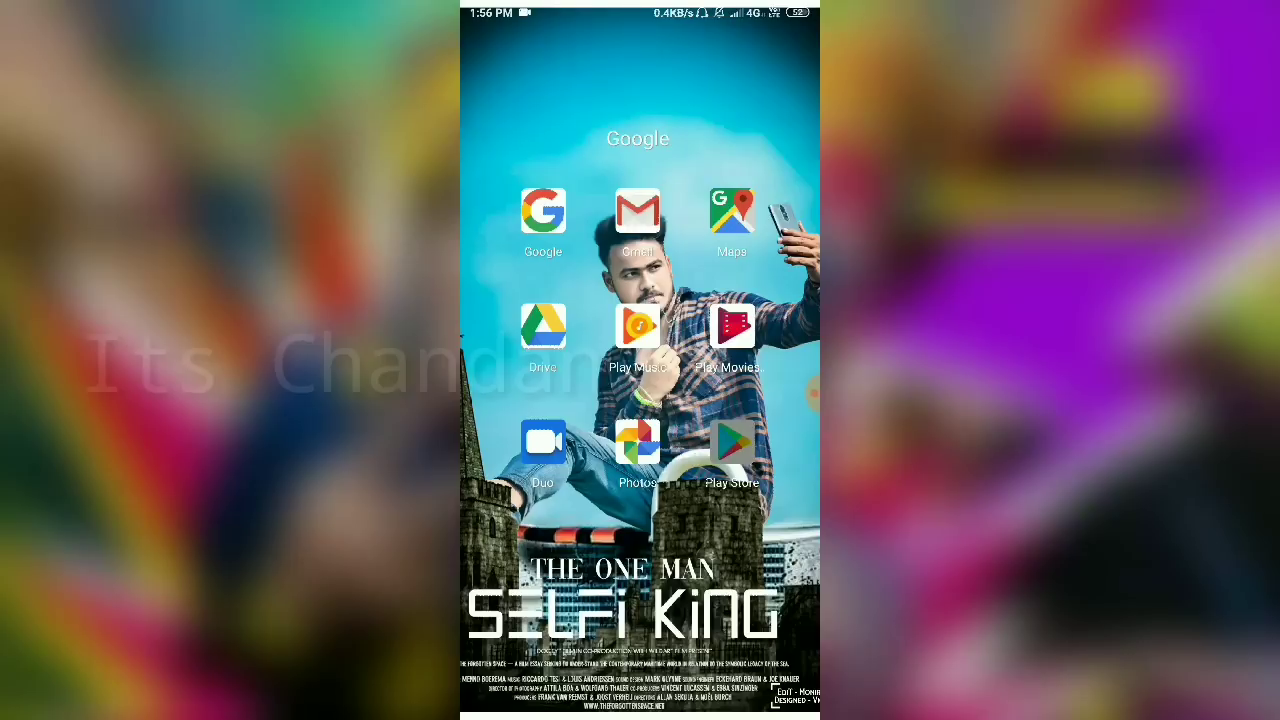
Step: Go from the Play Store search to the Photo Lab app's Feed of top creations
{"action": "left_click", "coordinate": [732, 445]}
{"action": "left_click", "coordinate": [620, 57]}
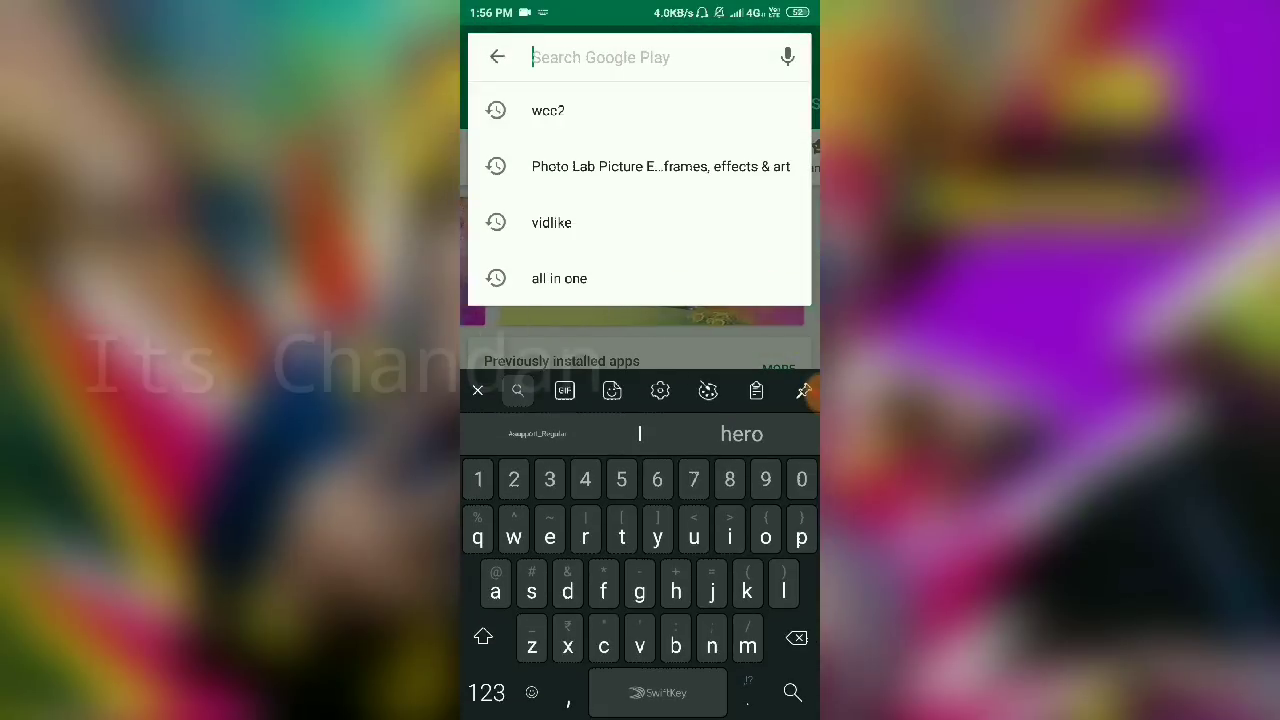
{"action": "left_click", "coordinate": [497, 57]}
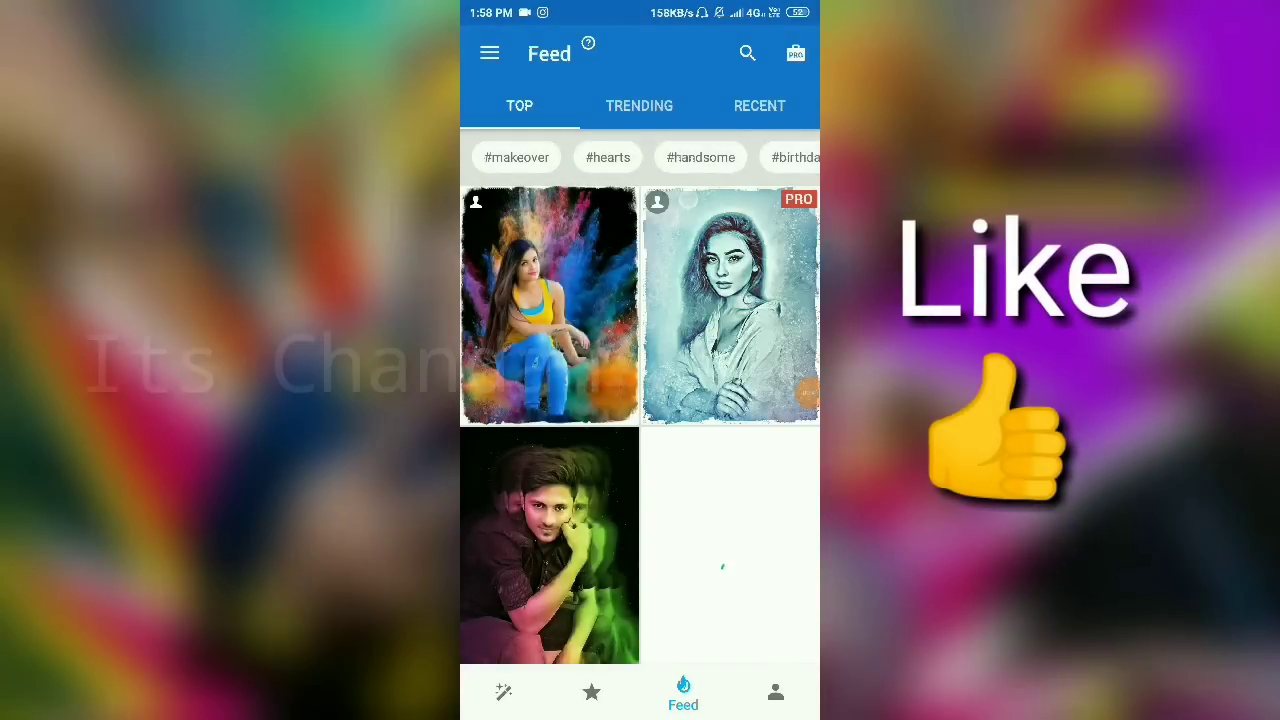
Step: Browse the Trending feed and return to the Happy Holi template at the top
{"action": "left_click", "coordinate": [639, 105]}
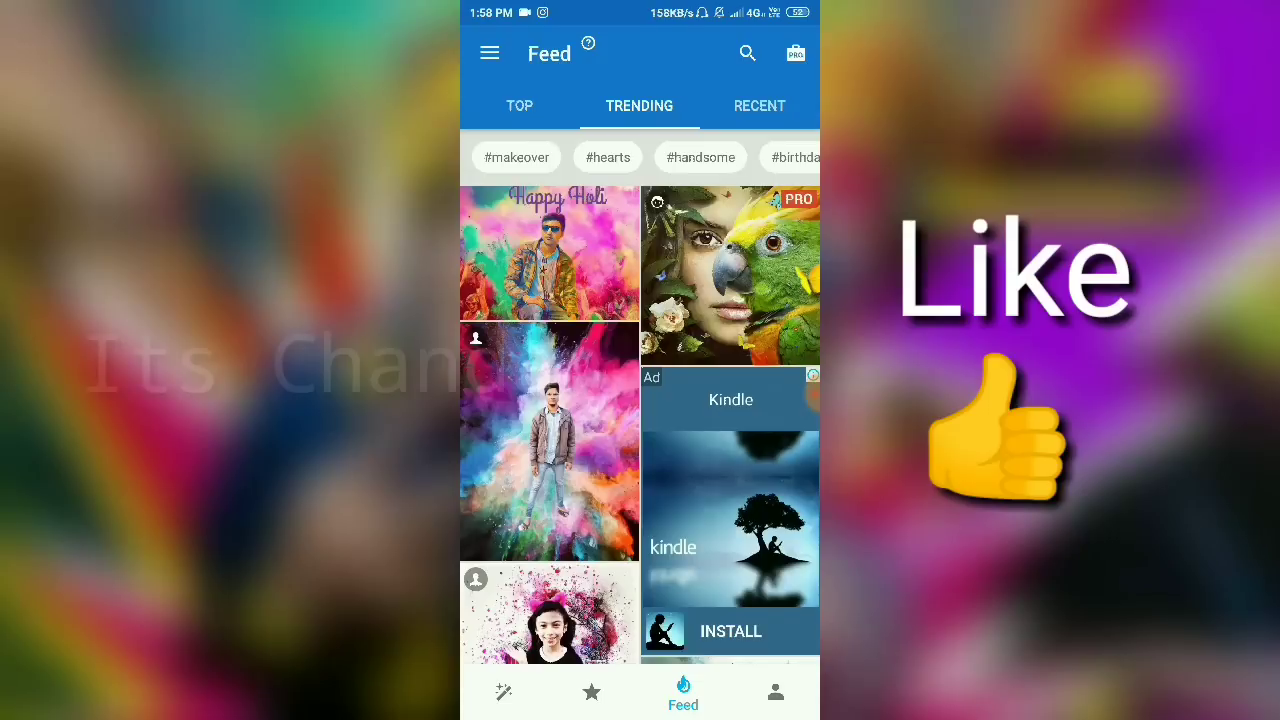
{"action": "scroll", "coordinate": [640, 400], "scroll_direction": "down", "scroll_amount": 5}
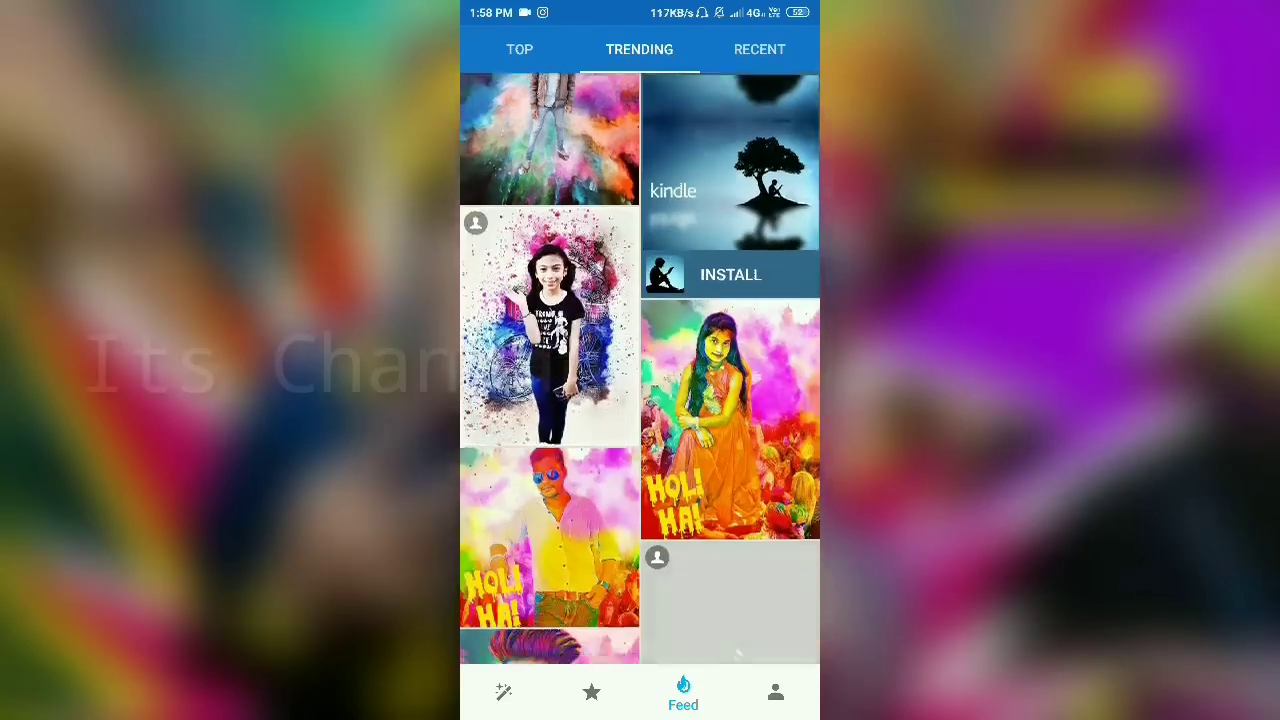
{"action": "scroll", "coordinate": [640, 368], "scroll_direction": "down", "scroll_amount": 5}
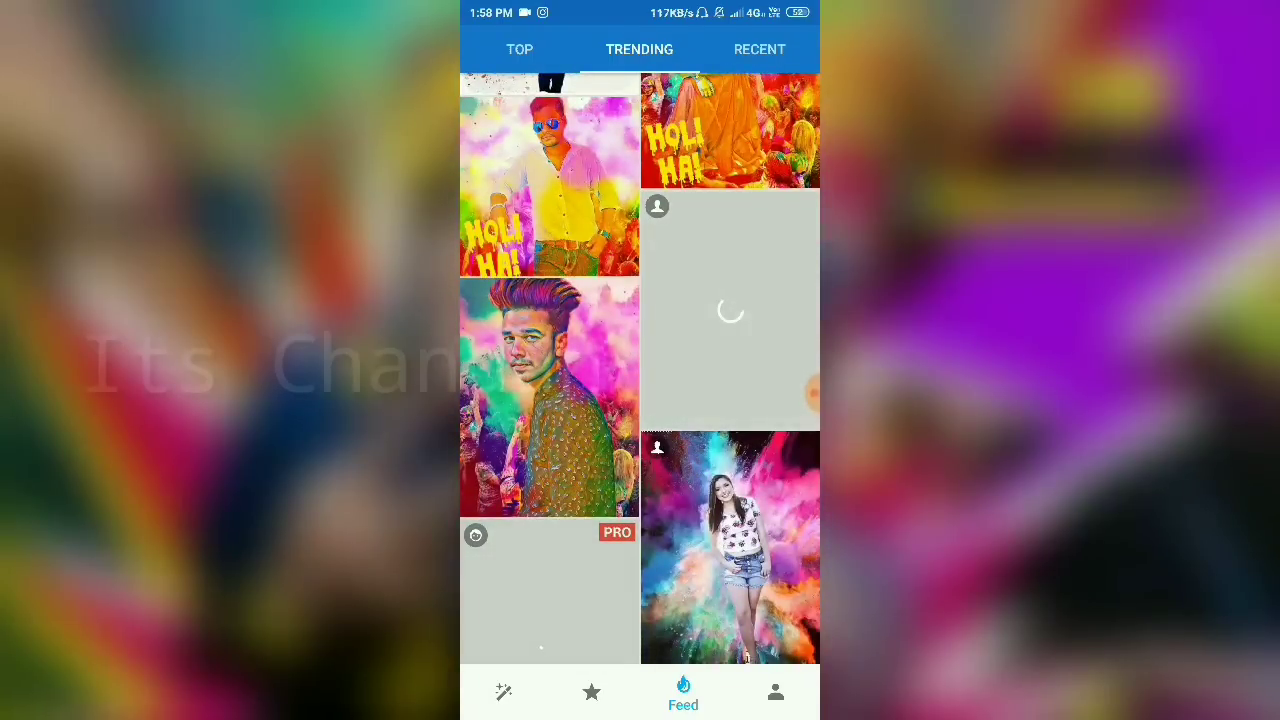
{"action": "scroll", "coordinate": [640, 368], "scroll_direction": "down", "scroll_amount": 1}
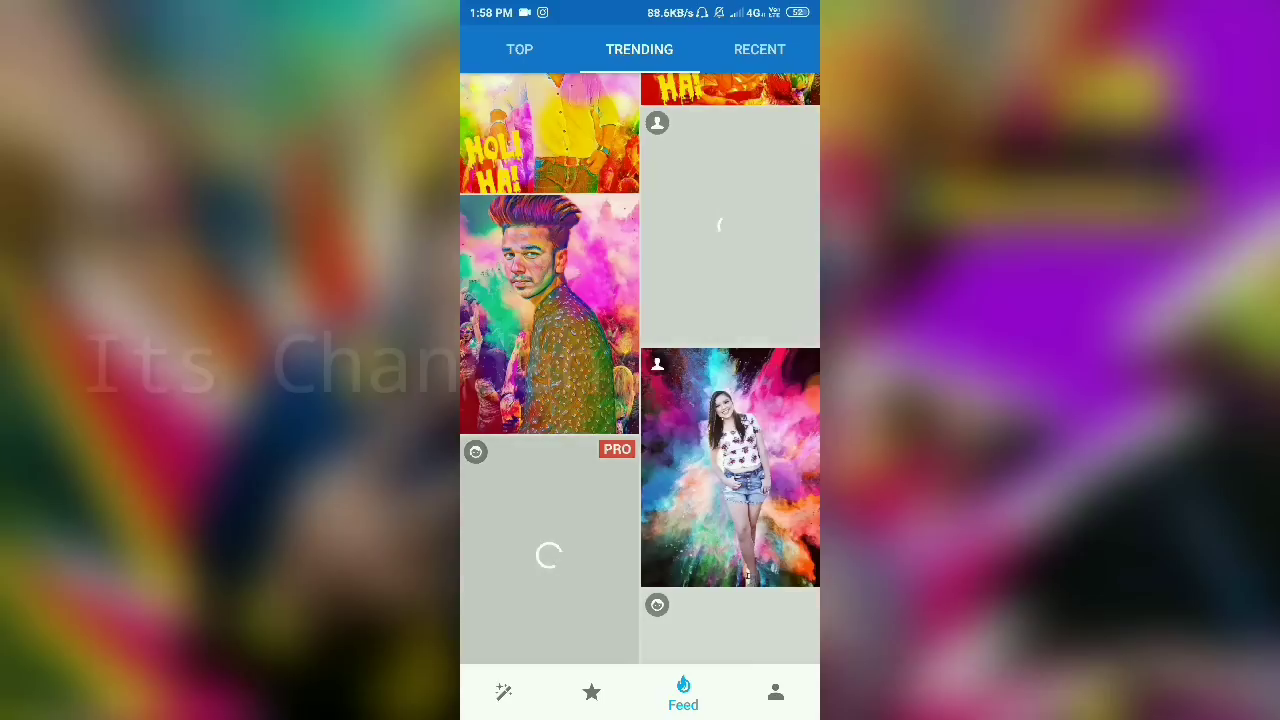
{"action": "scroll", "coordinate": [640, 400], "scroll_direction": "up", "scroll_amount": 3}
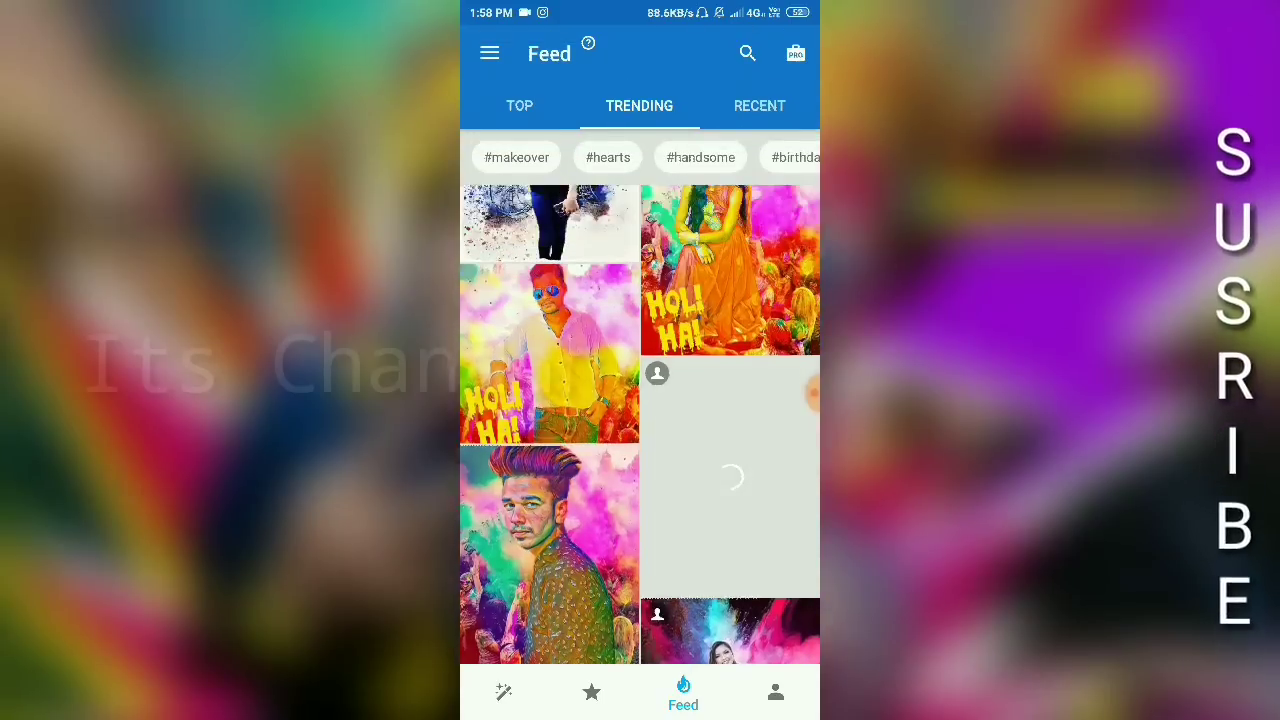
{"action": "scroll", "coordinate": [640, 424], "scroll_direction": "up", "scroll_amount": 3}
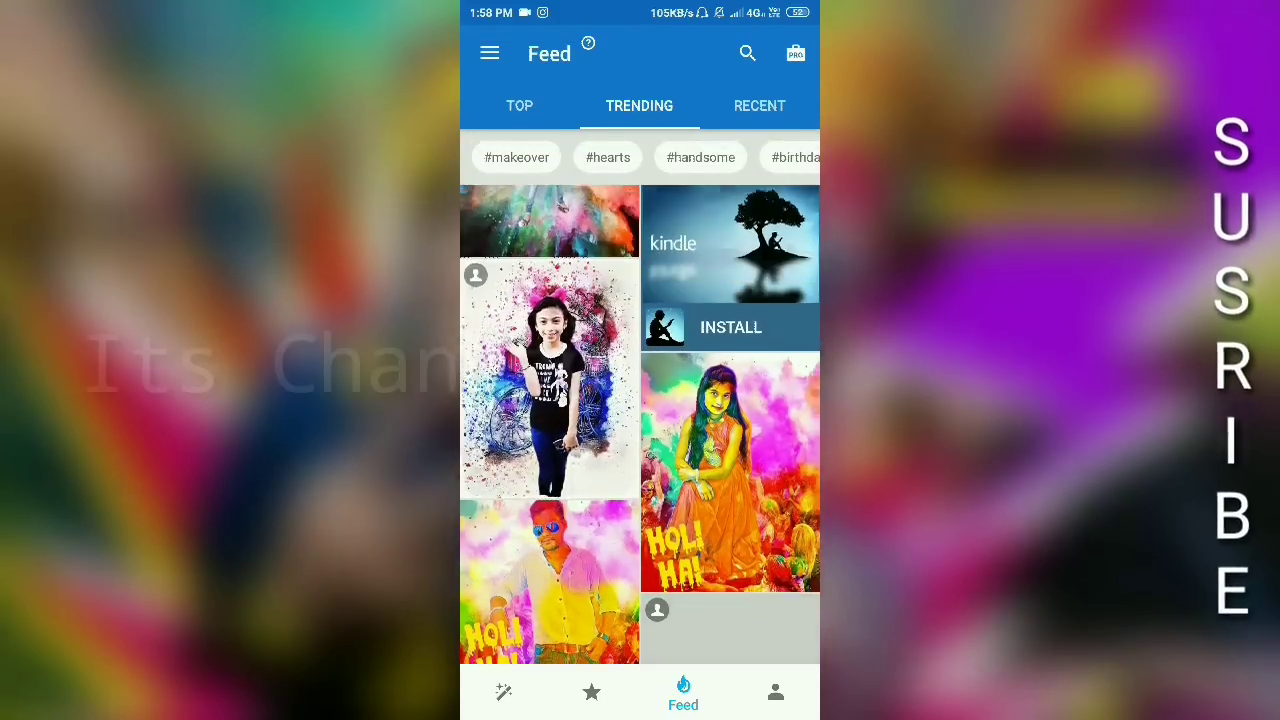
{"action": "scroll", "coordinate": [640, 424], "scroll_direction": "up", "scroll_amount": 3}
{"action": "scroll", "coordinate": [640, 424], "scroll_direction": "up", "scroll_amount": 1}
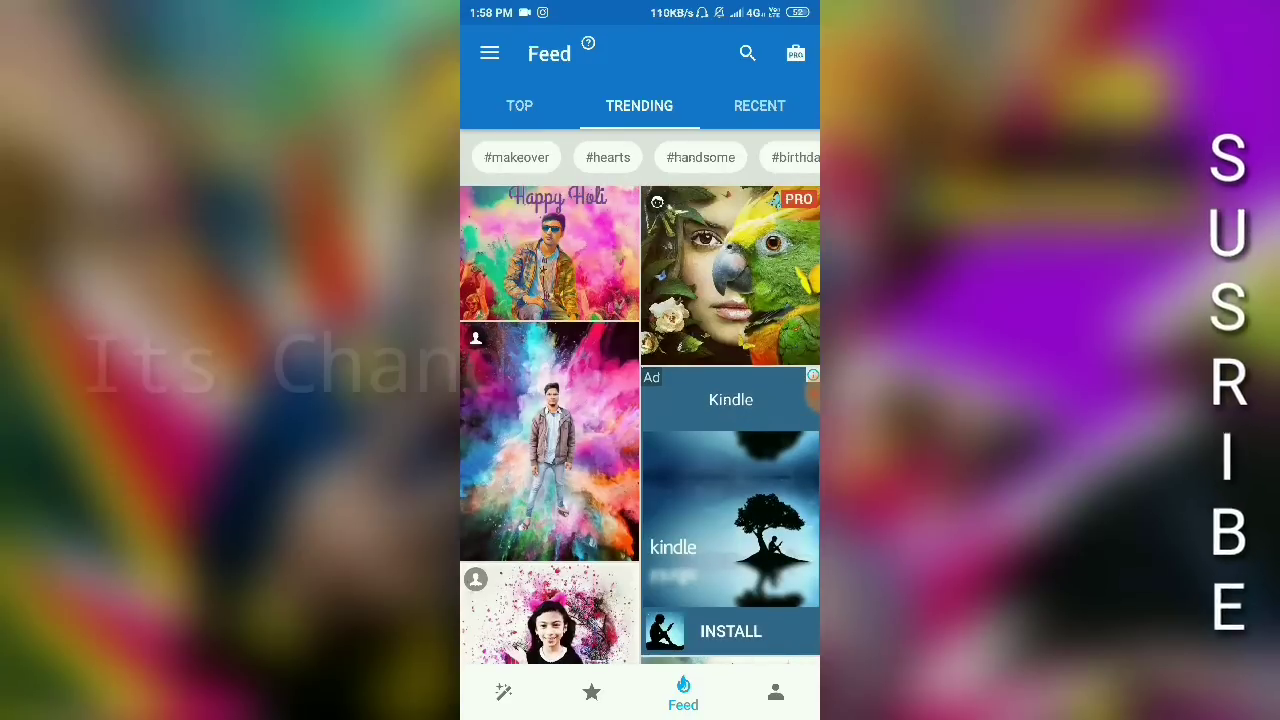
Step: Apply the Happy Holi template to the two-men selfie from Recent, keeping the default crop
{"action": "left_click", "coordinate": [549, 253]}
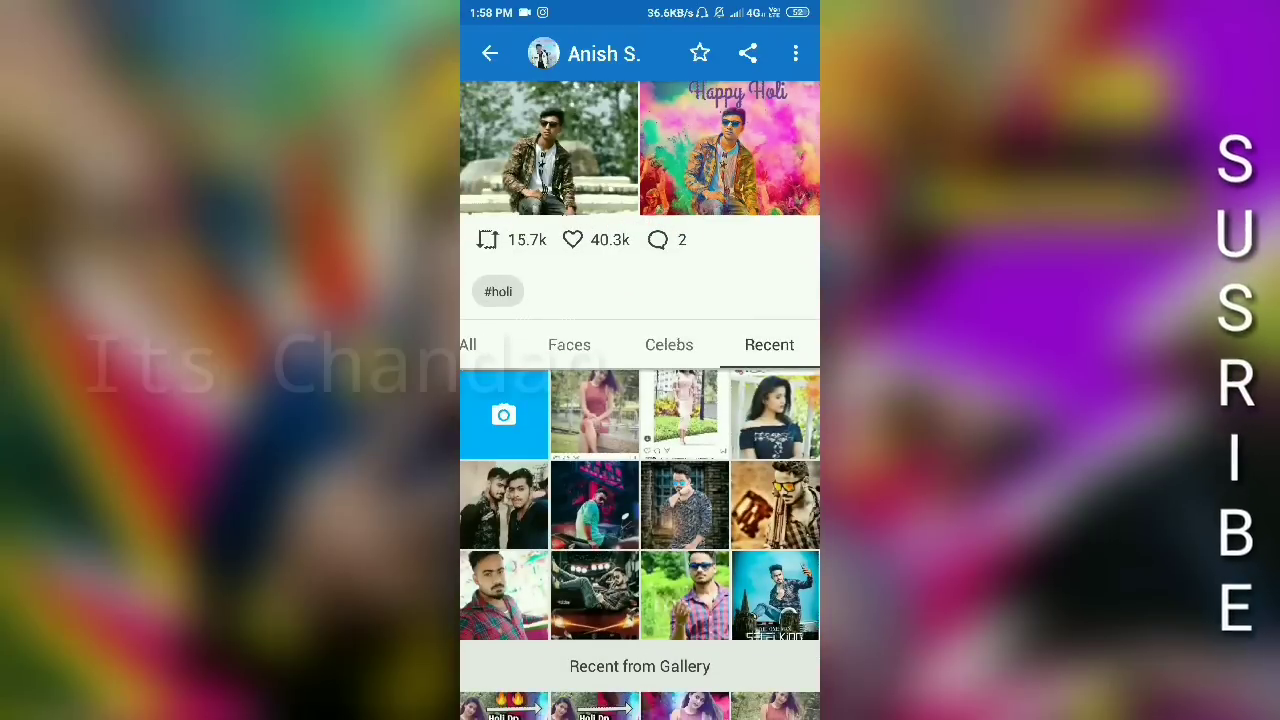
{"action": "left_click", "coordinate": [503, 505]}
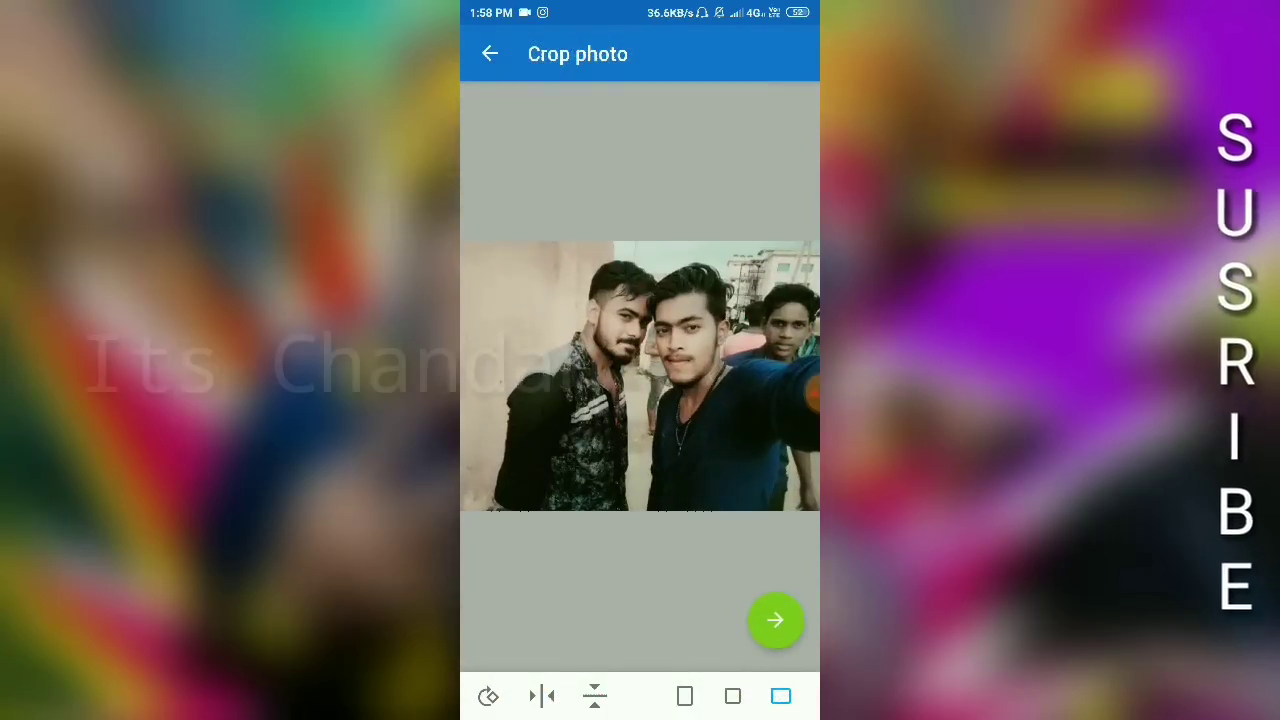
{"action": "left_click", "coordinate": [776, 620]}
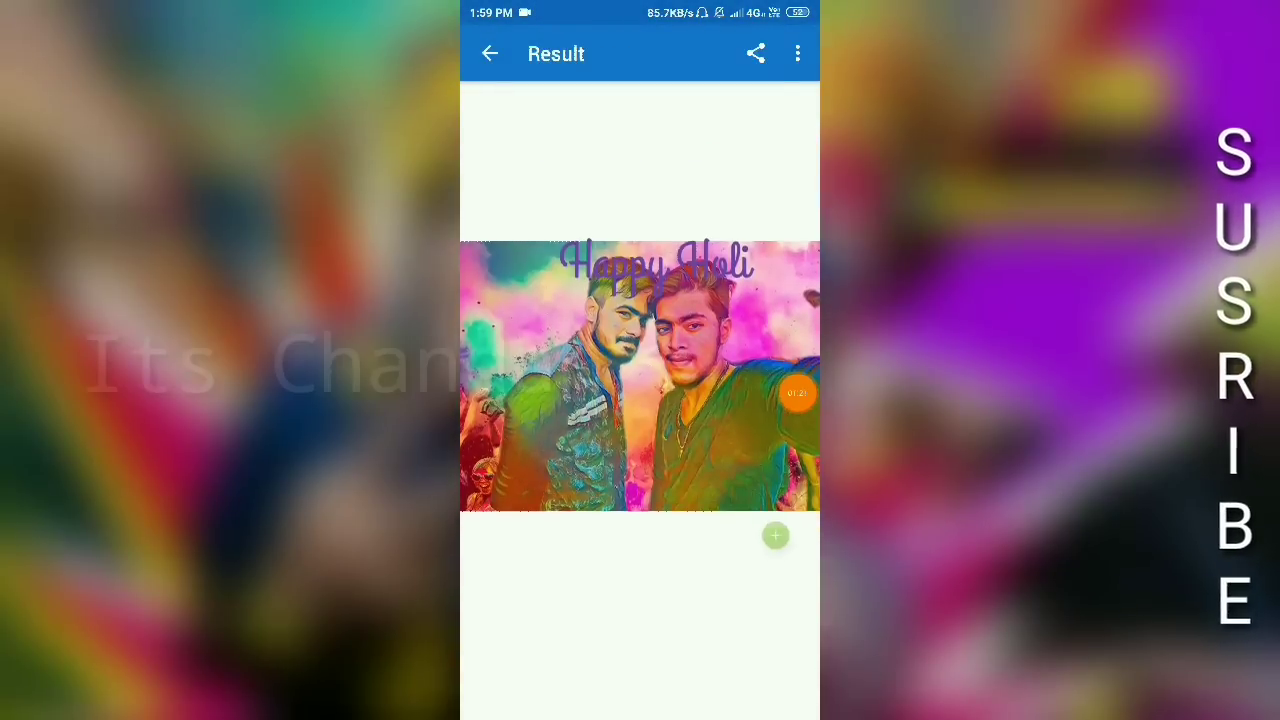
Step: Download the Happy Holi result to the gallery from the Save & Share page
{"action": "left_click", "coordinate": [775, 535]}
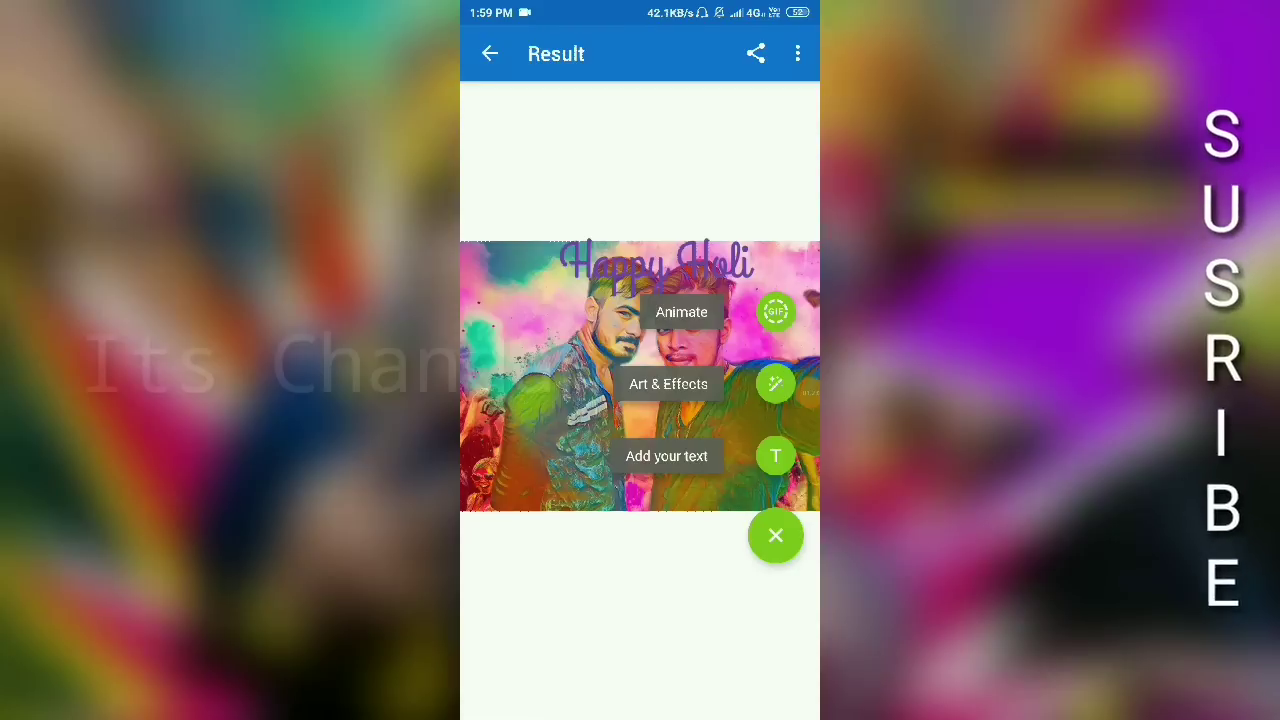
{"action": "left_click", "coordinate": [775, 535]}
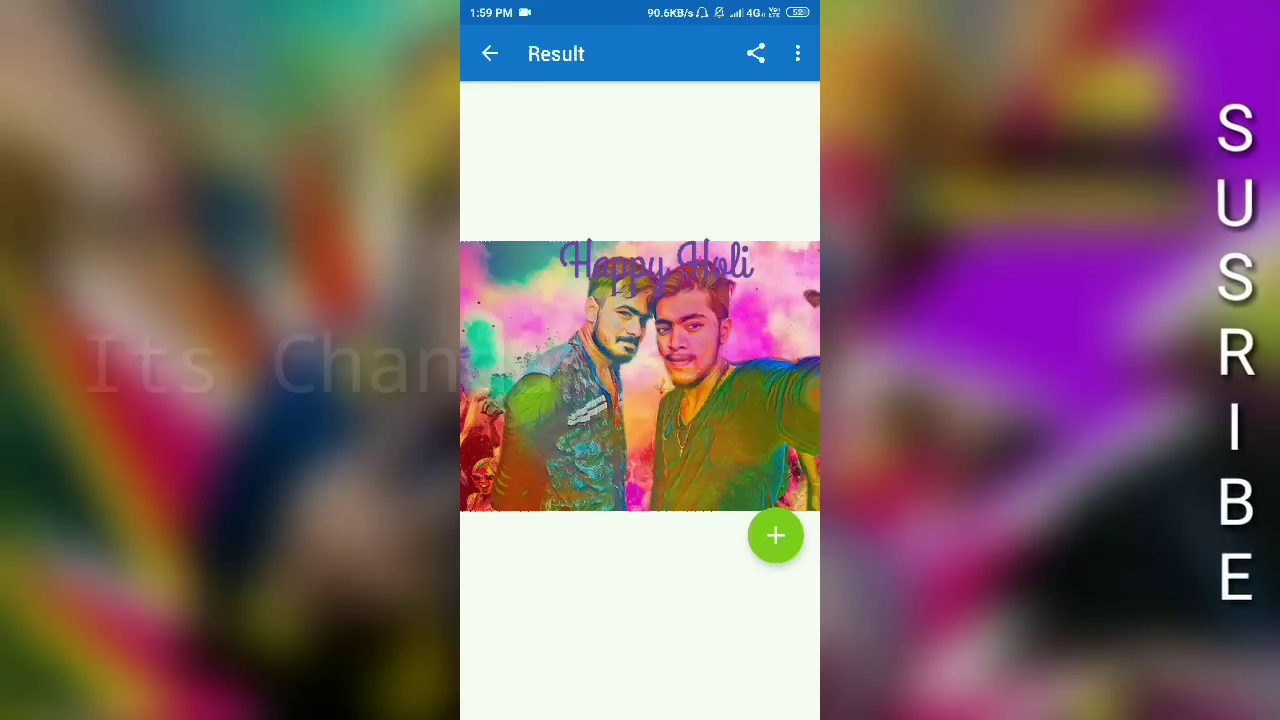
{"action": "left_click", "coordinate": [755, 53]}
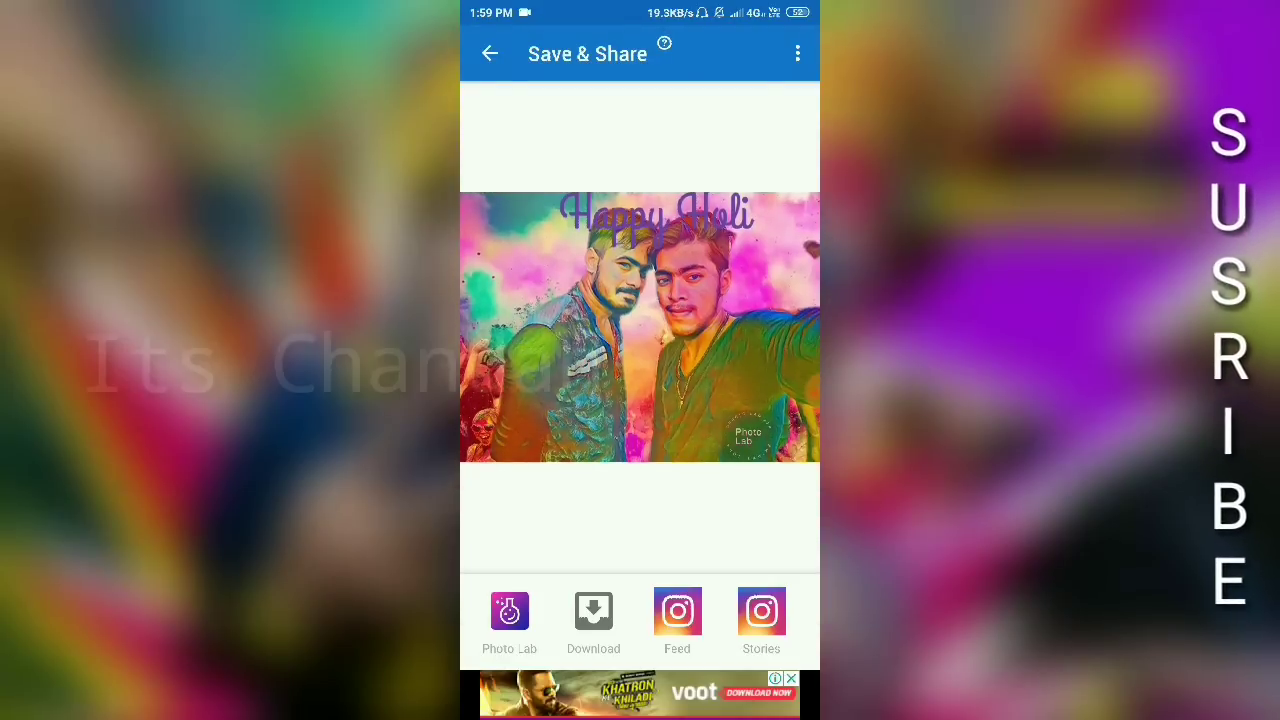
{"action": "left_click", "coordinate": [593, 620]}
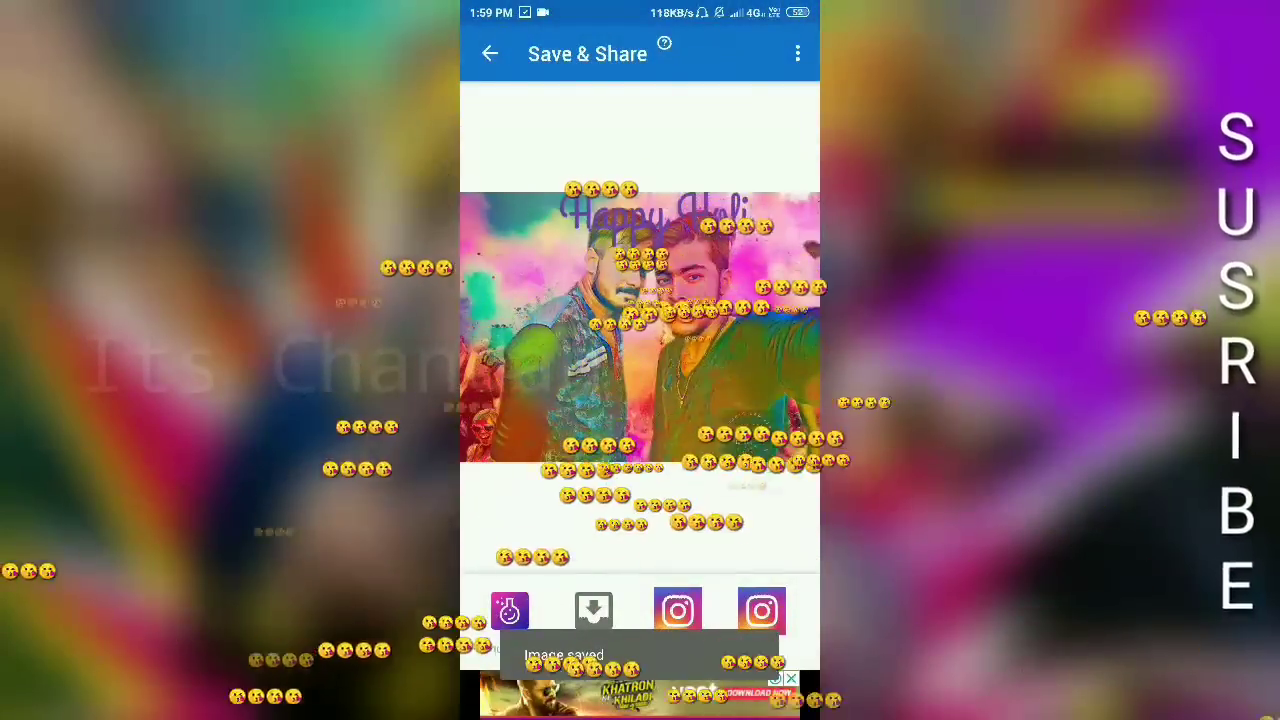
Step: Back out of the Happy Holi result and template page to the Trending feed
{"action": "left_click", "coordinate": [490, 54]}
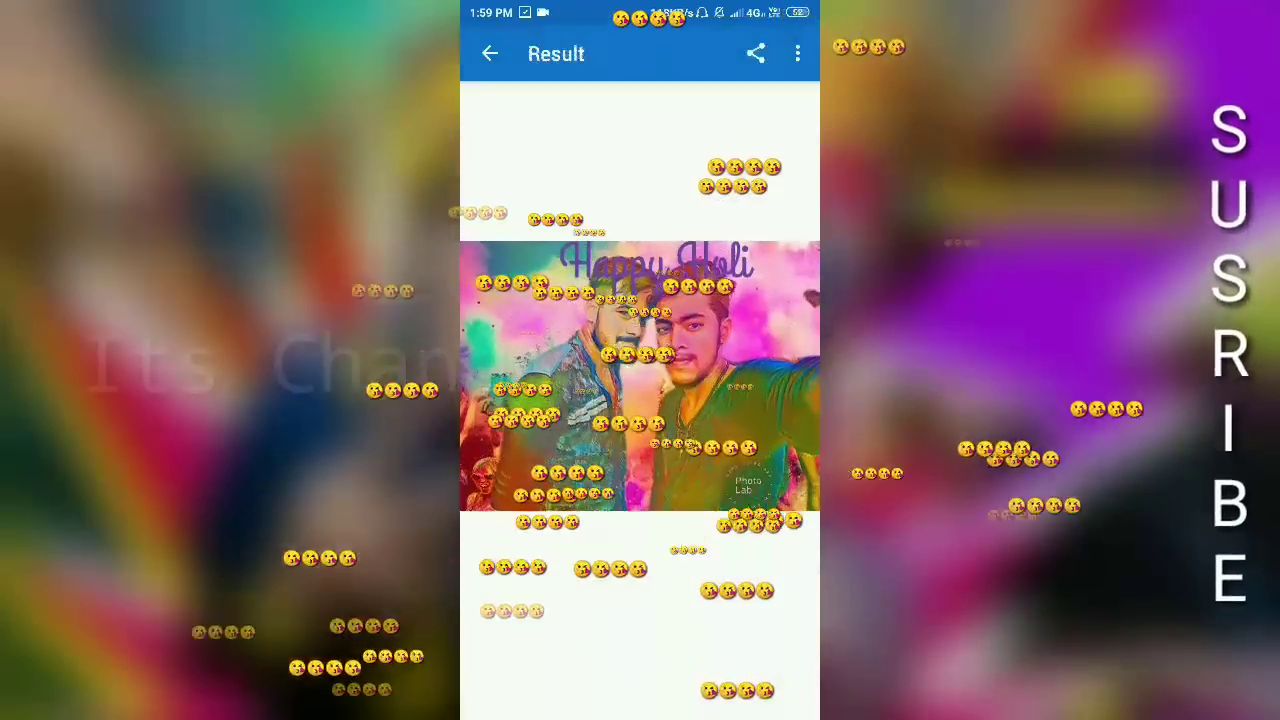
{"action": "left_click", "coordinate": [490, 54]}
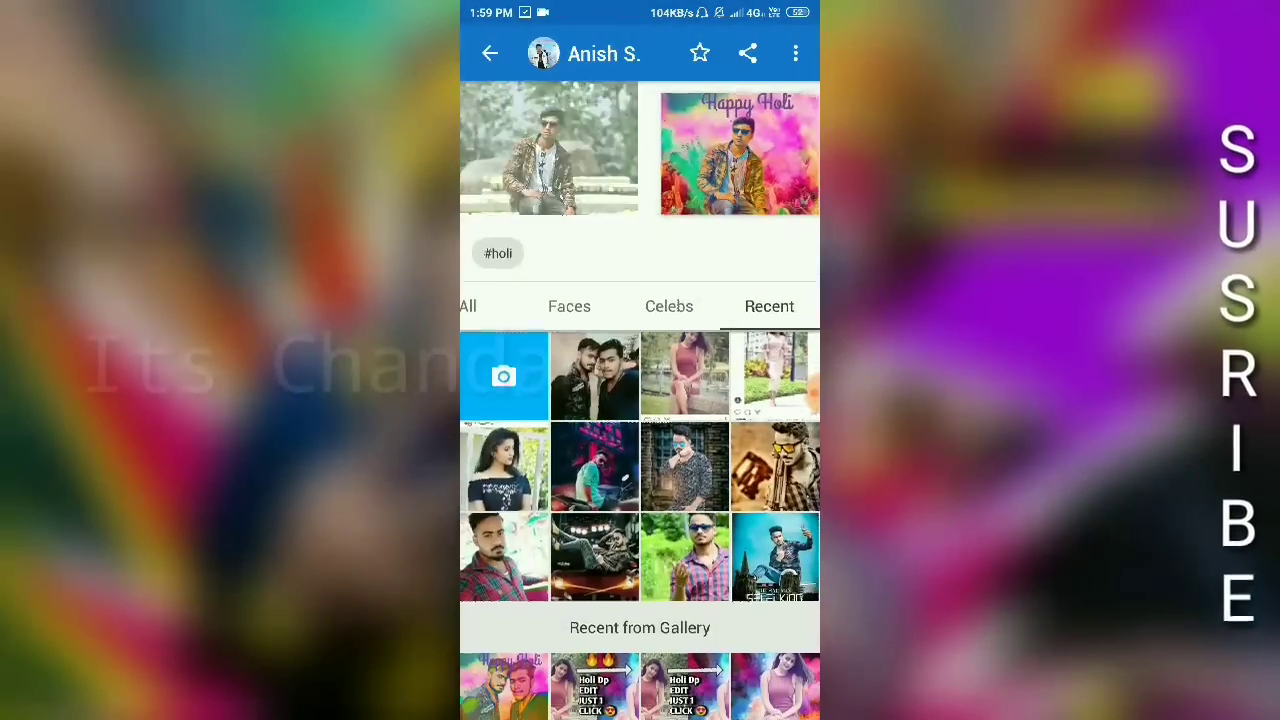
{"action": "scroll", "coordinate": [640, 450], "scroll_direction": "down", "scroll_amount": 2}
{"action": "scroll", "coordinate": [640, 450], "scroll_direction": "up", "scroll_amount": 2}
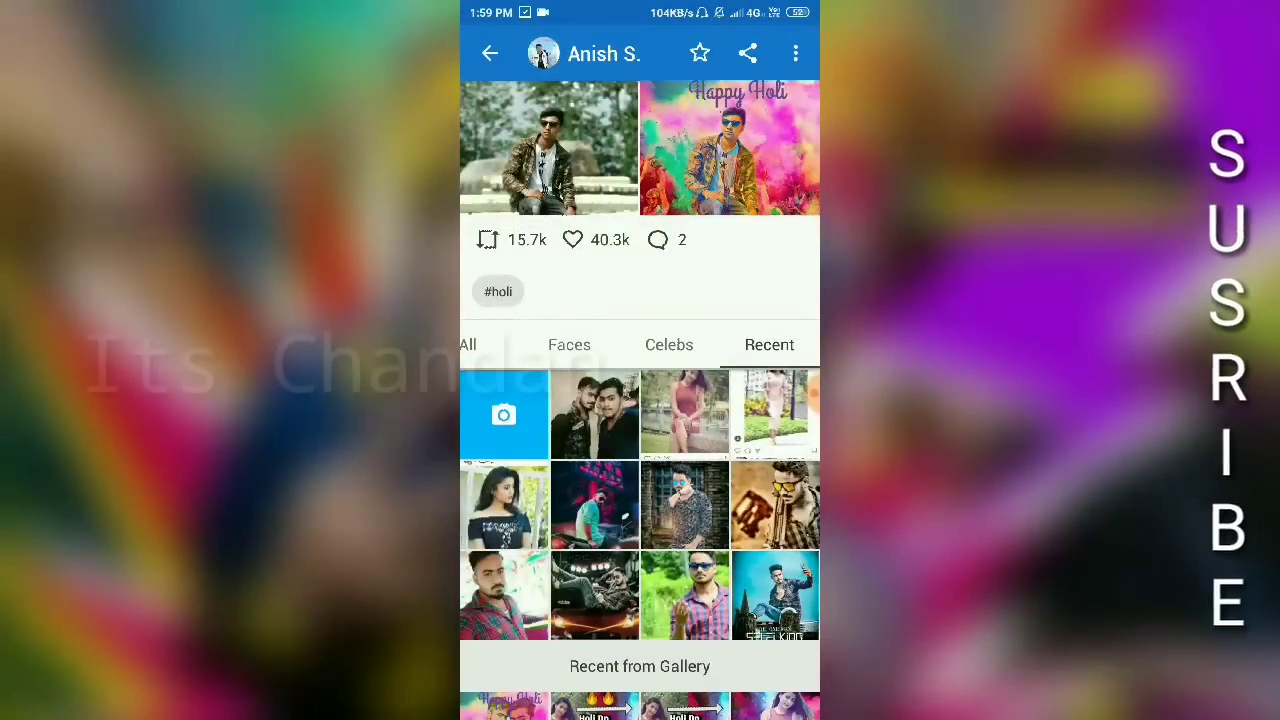
{"action": "left_click", "coordinate": [490, 54]}
Step: Find and open the HOLI HAI! template showing the girl
{"action": "scroll", "coordinate": [640, 400], "scroll_direction": "down", "scroll_amount": 3}
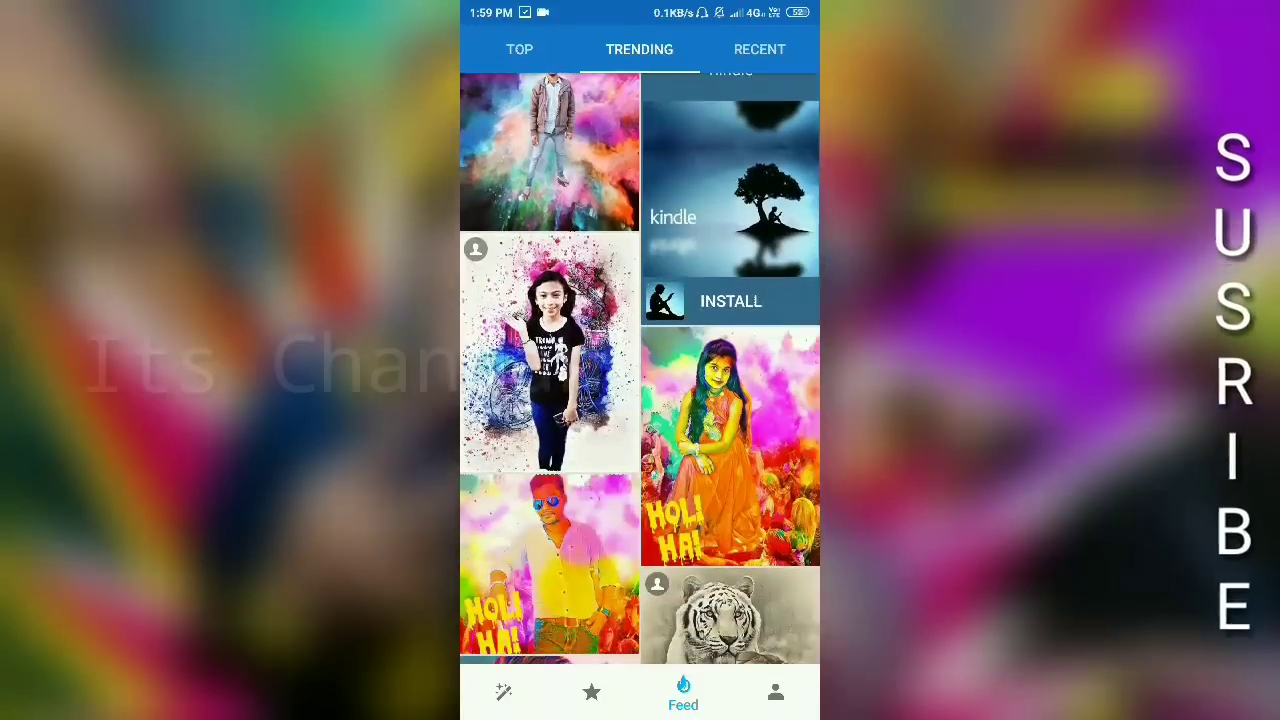
{"action": "scroll", "coordinate": [640, 400], "scroll_direction": "down", "scroll_amount": 2}
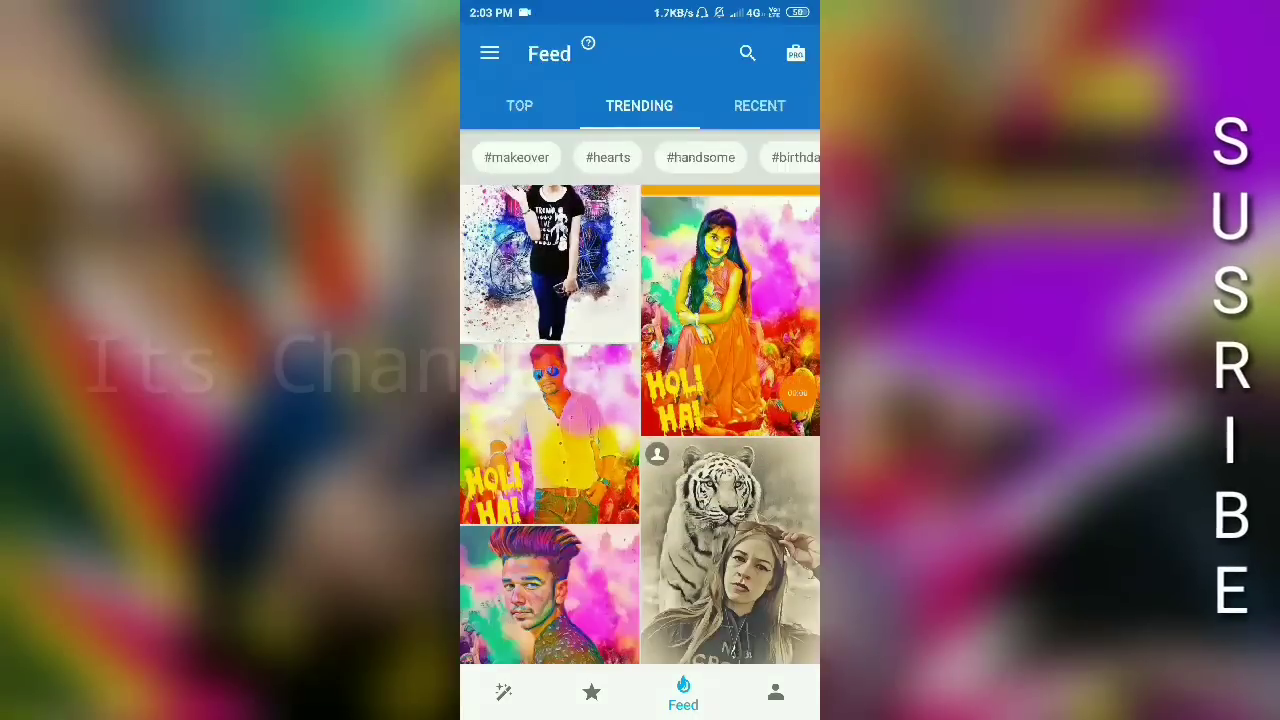
{"action": "left_click", "coordinate": [730, 310]}
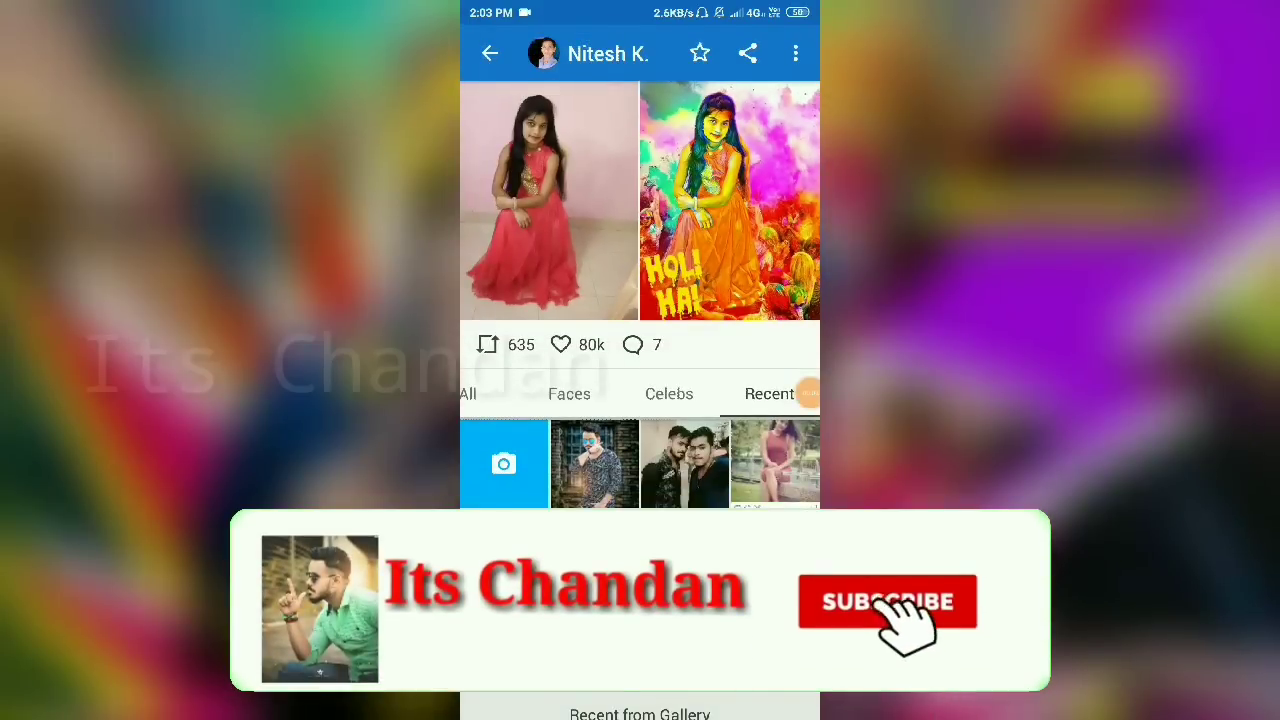
Step: Apply HOLI HAI! to the man-in-sunglasses photo from Recent, keeping the default crop
{"action": "left_click", "coordinate": [594, 463]}
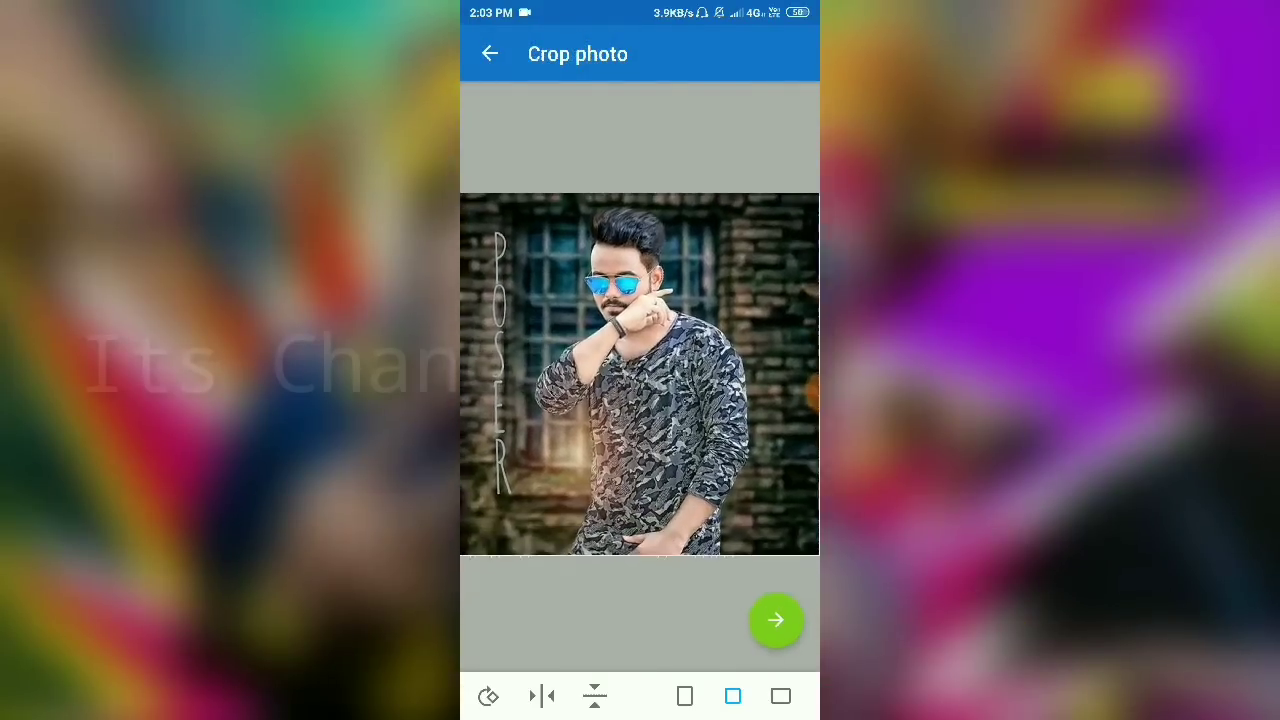
{"action": "left_click", "coordinate": [776, 619]}
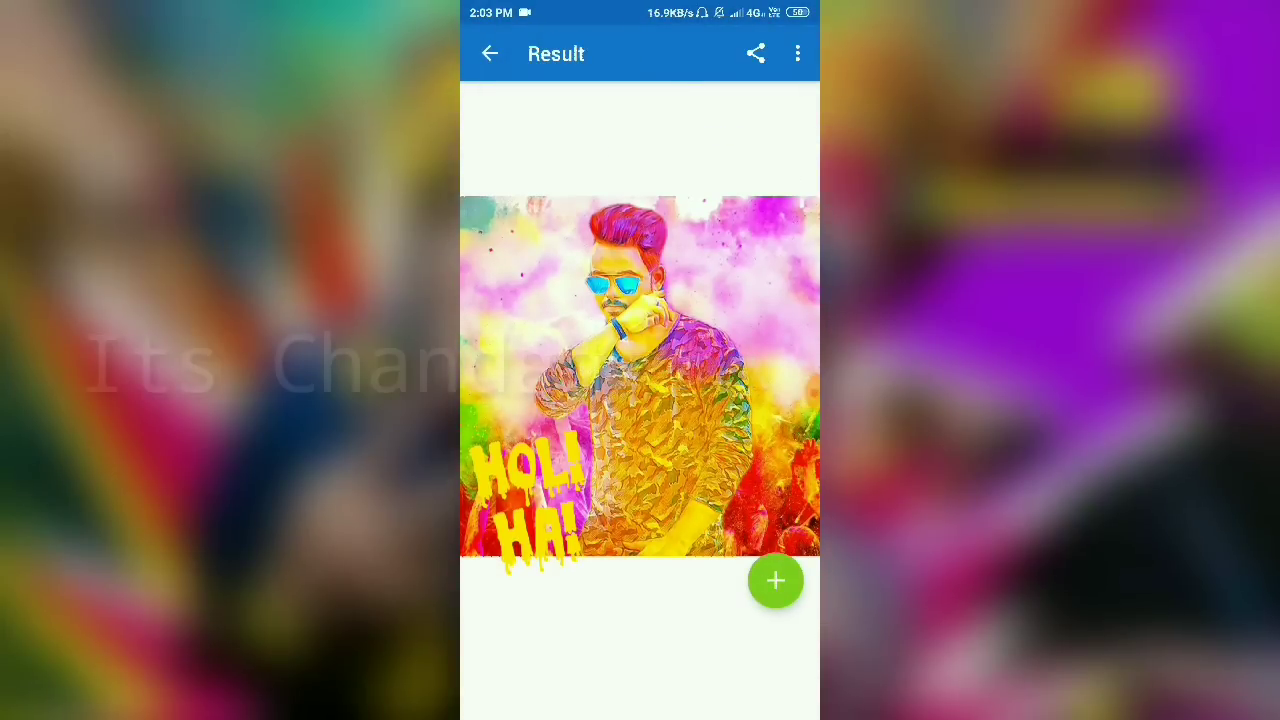
Step: Leave the HOLI HAI! result and browse the Trending feed's creations and hashtag filters
{"action": "key", "text": "Escape"}
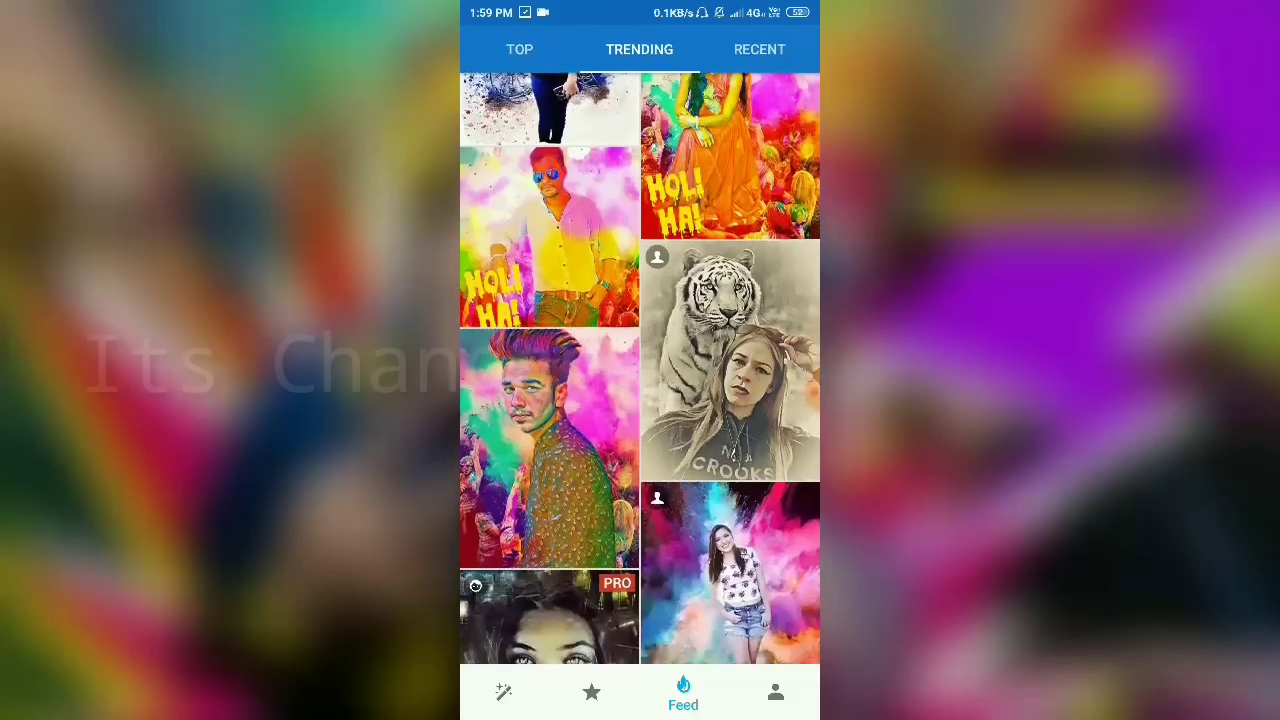
{"action": "scroll", "coordinate": [640, 368], "scroll_direction": "down", "scroll_amount": 5}
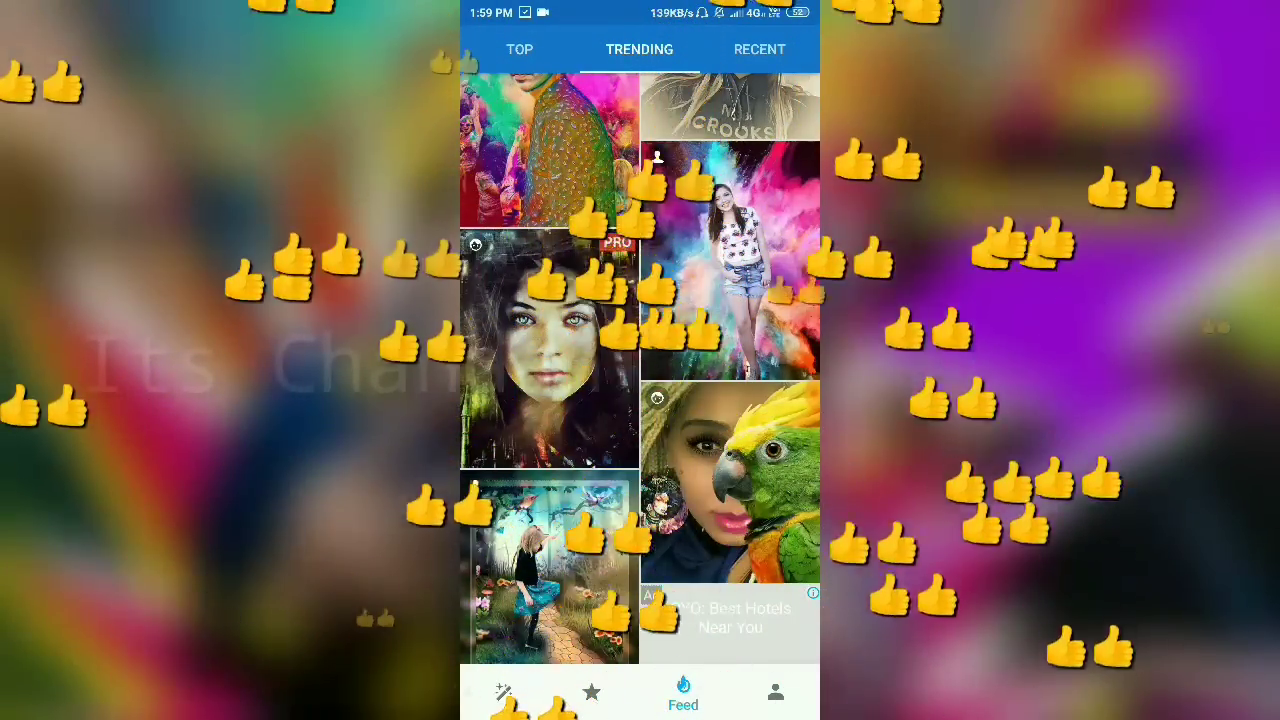
{"action": "scroll", "coordinate": [640, 368], "scroll_direction": "down", "scroll_amount": 1}
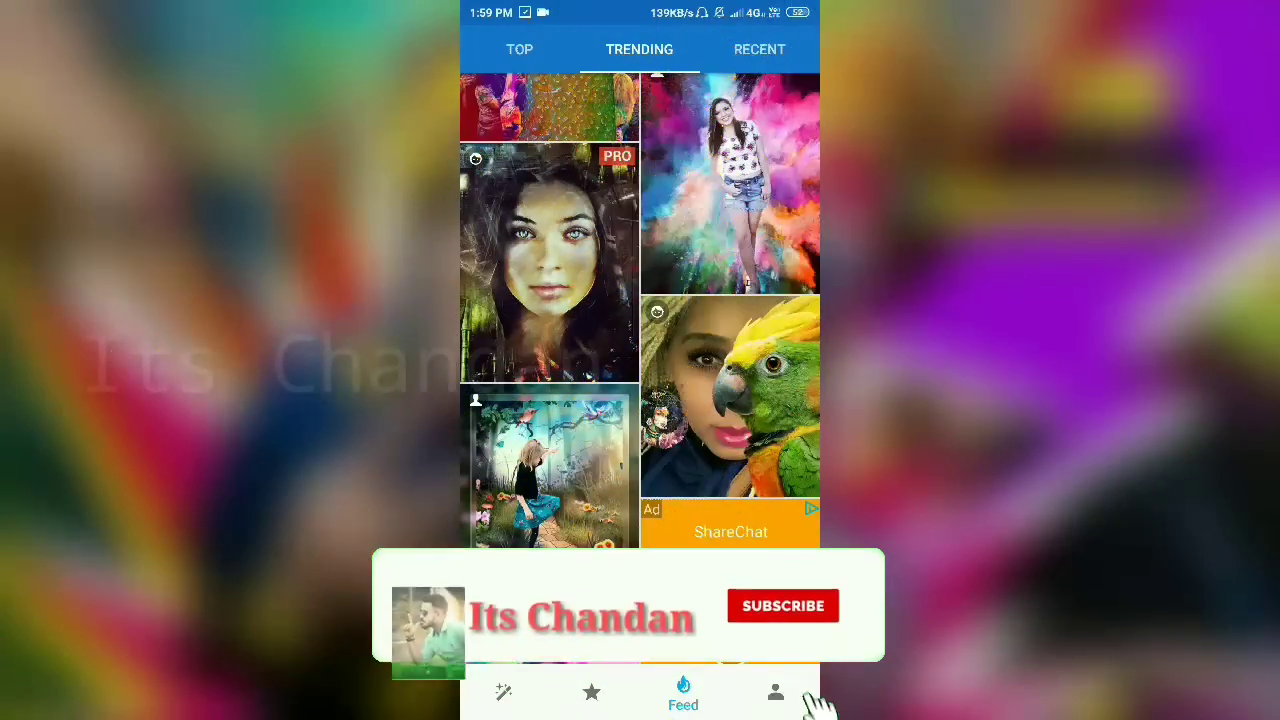
{"action": "scroll", "coordinate": [640, 310], "scroll_direction": "down", "scroll_amount": 1}
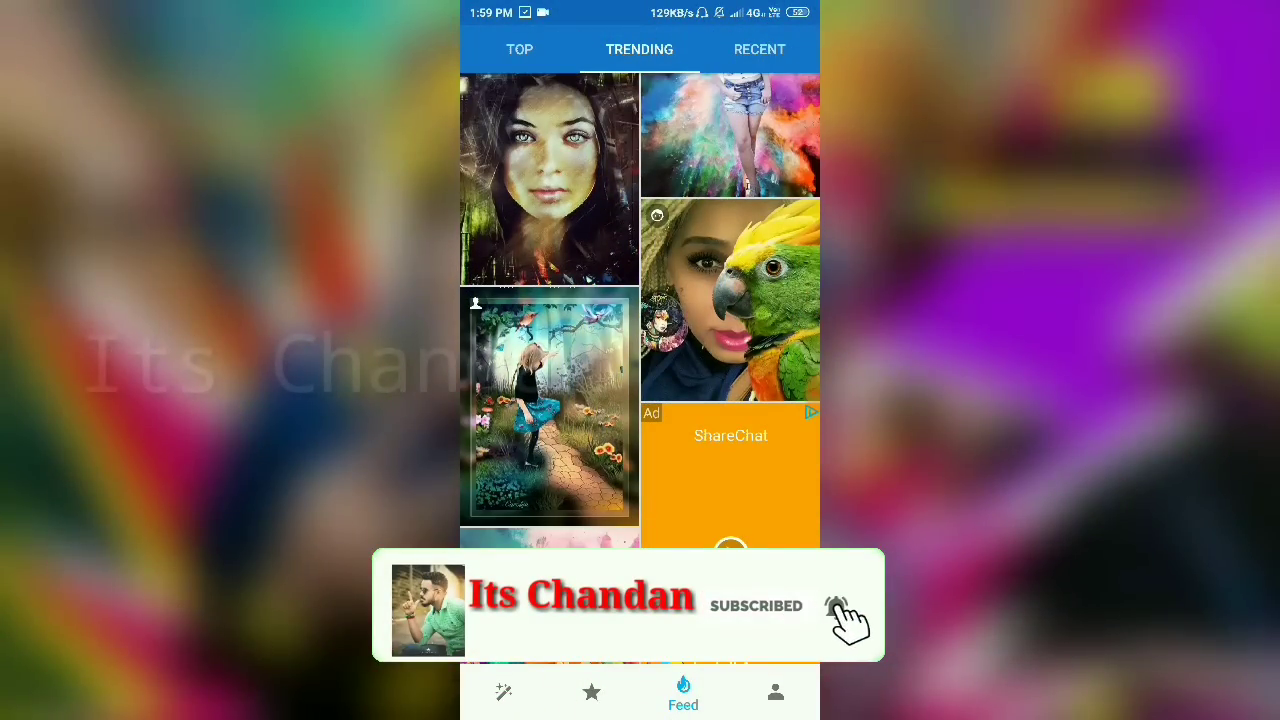
{"action": "scroll", "coordinate": [640, 400], "scroll_direction": "up", "scroll_amount": 2}
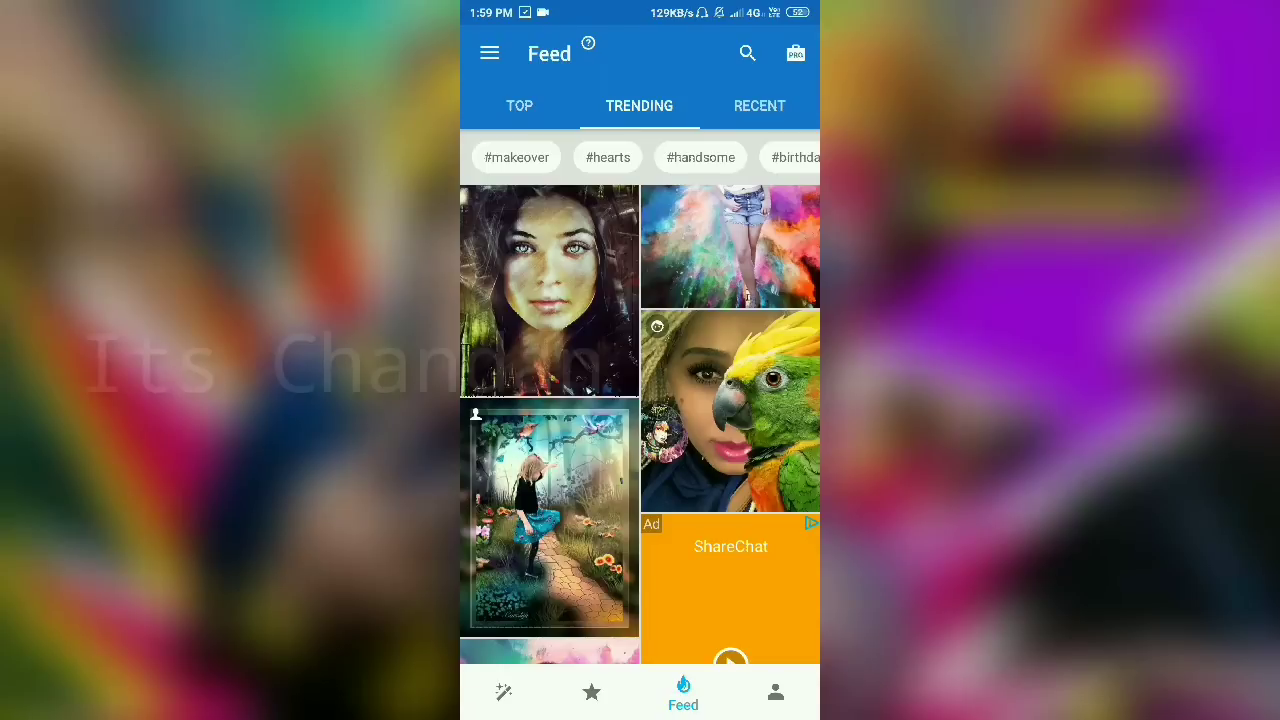
{"action": "scroll", "coordinate": [640, 424], "scroll_direction": "up", "scroll_amount": 2}
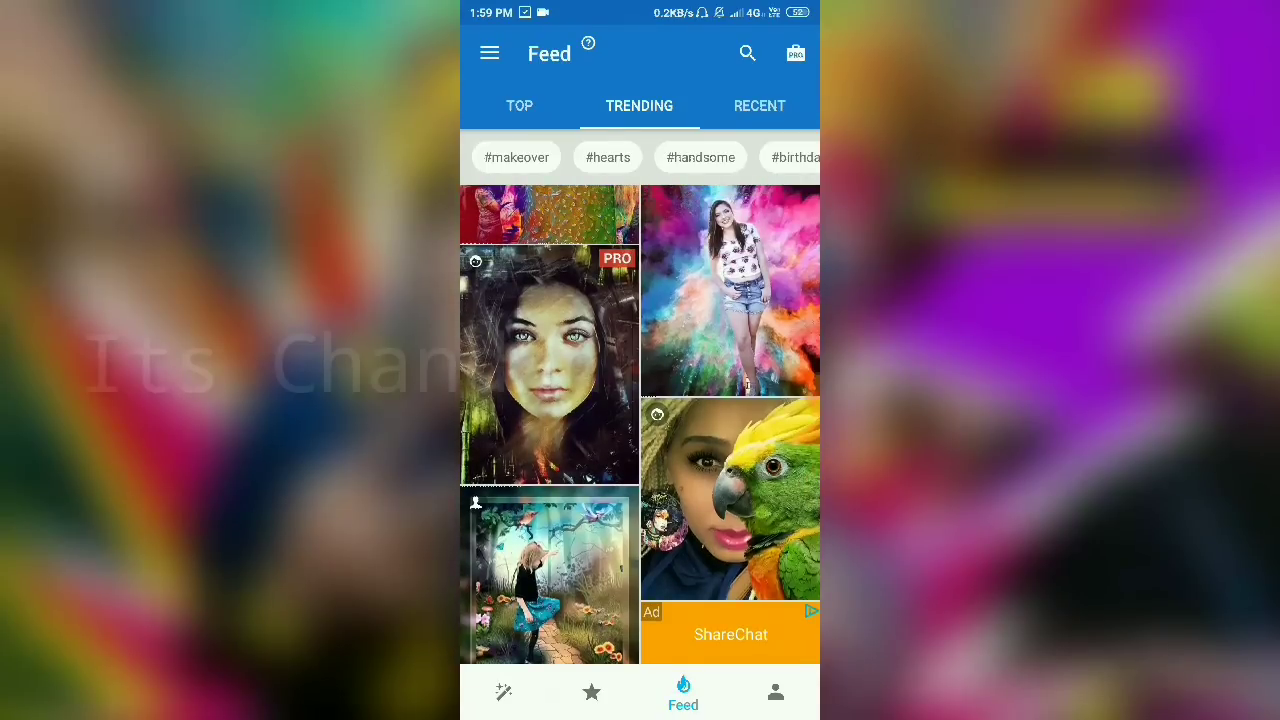